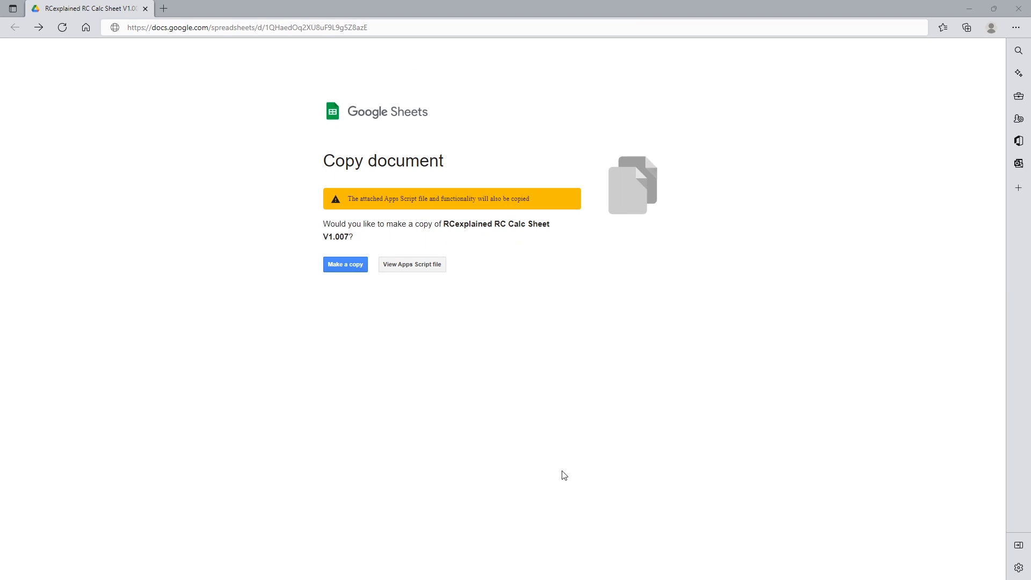
Make a copy of the RC Calc Sheet, then view its Gearing/Speed/Kv Calculator and loaded V/Cell area
left_click(333, 268)
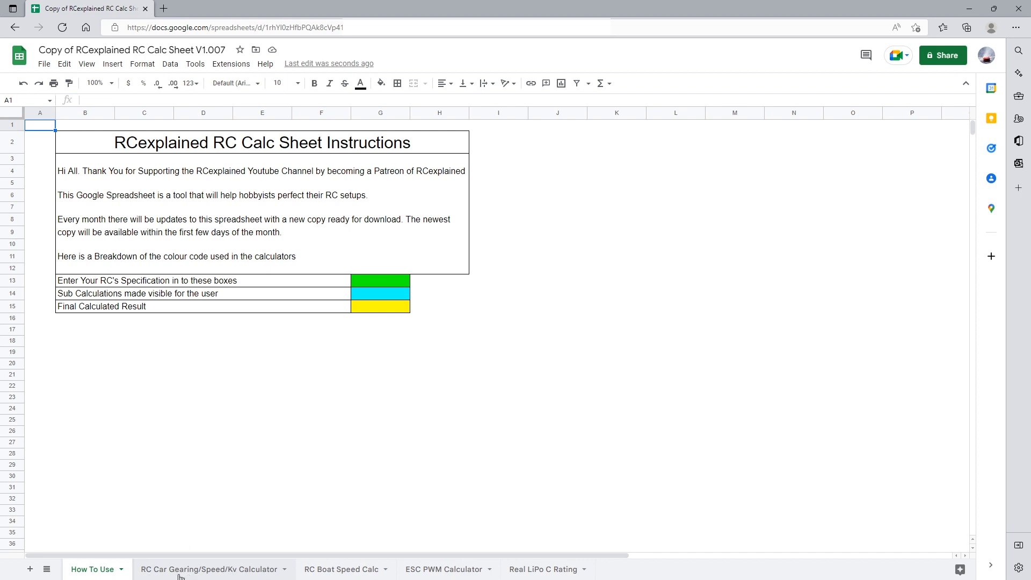
left_click(232, 571)
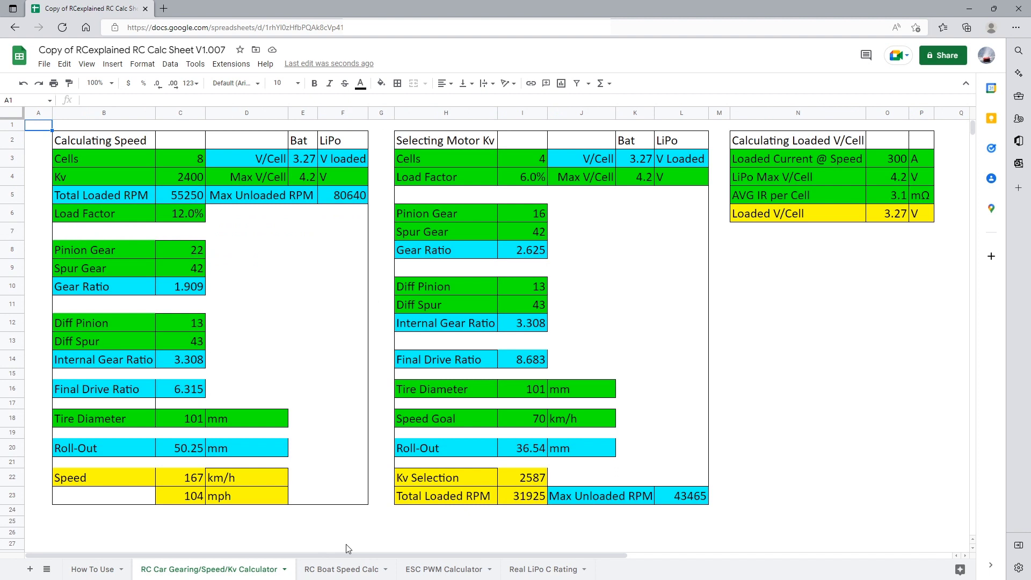
left_click_drag(755, 124, 926, 253)
left_click(876, 322)
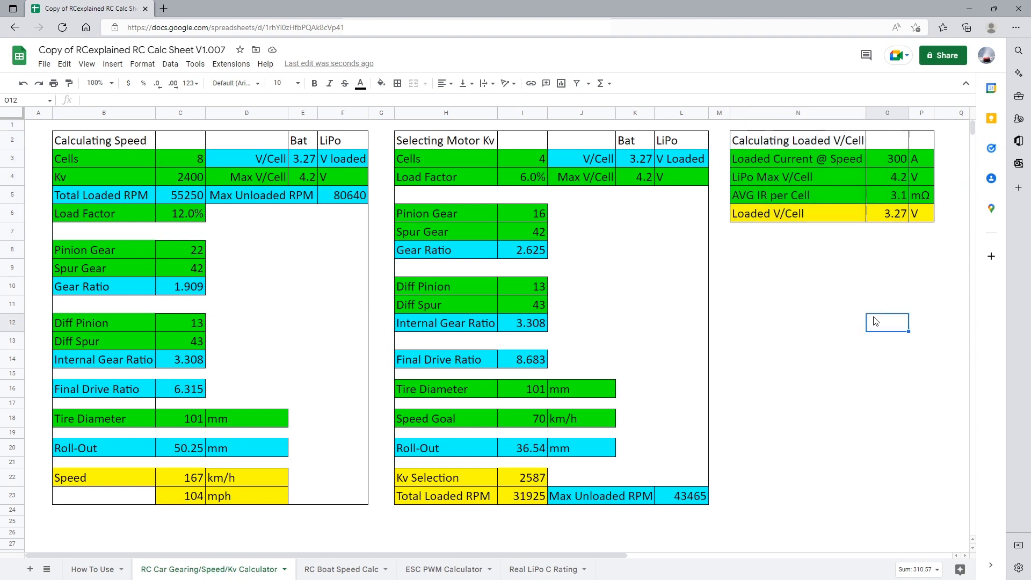
left_click(801, 257)
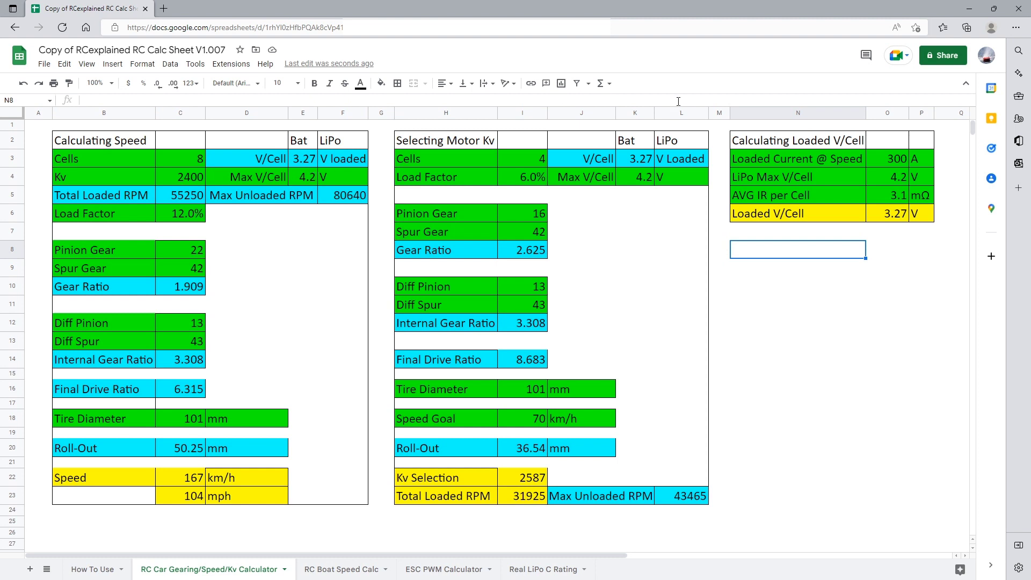
left_click(827, 177)
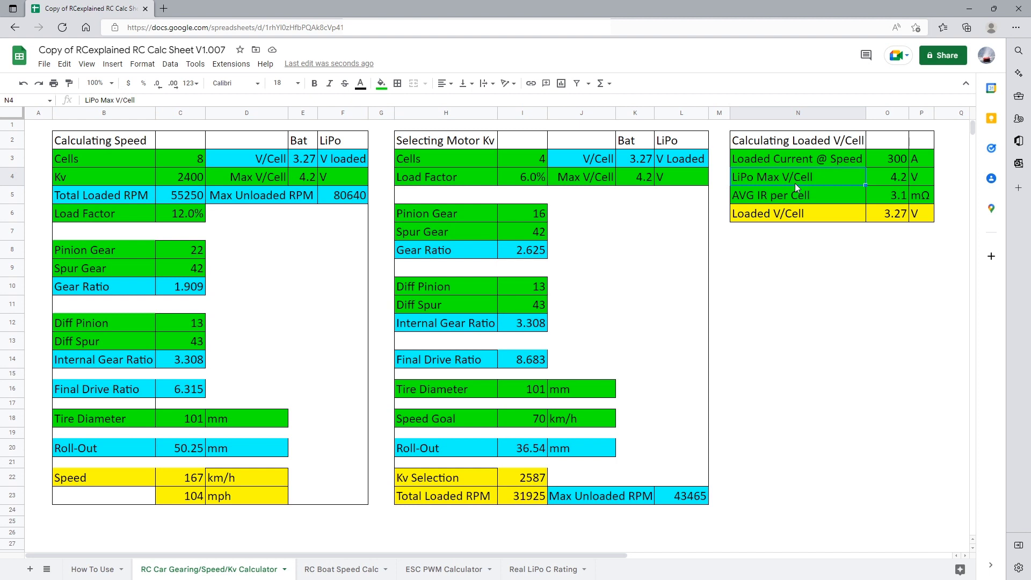
left_click(247, 251)
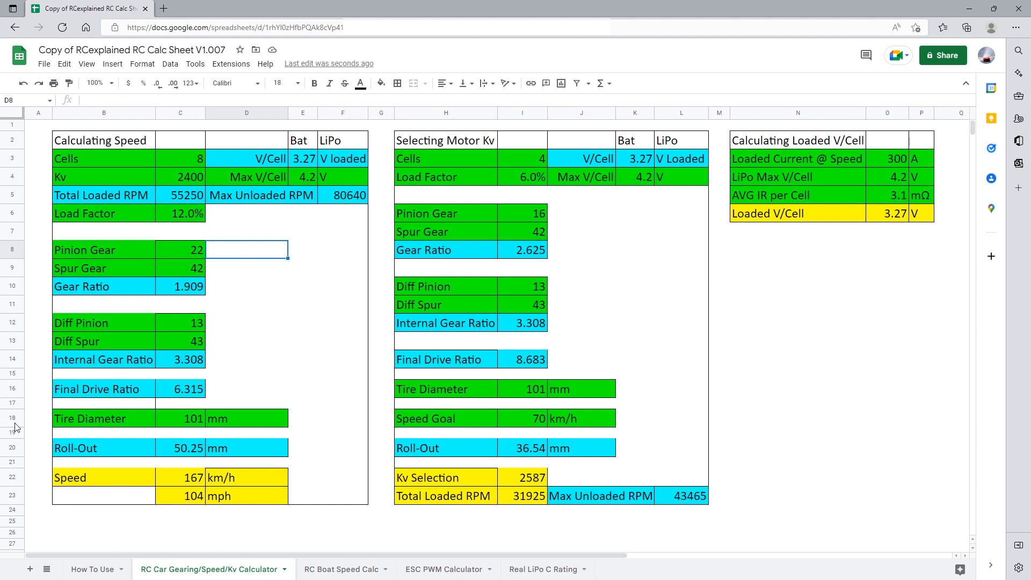
left_click(302, 238)
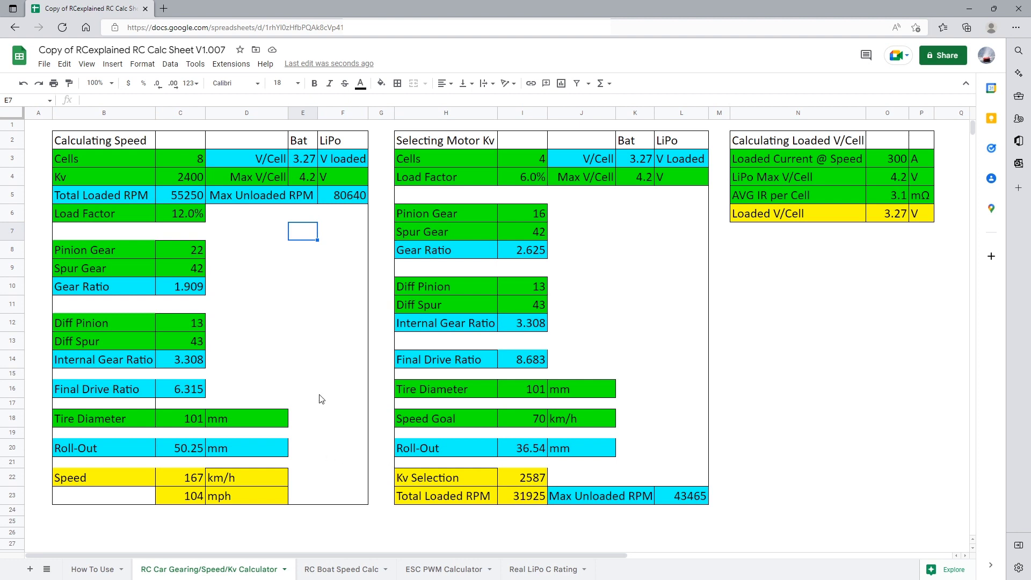
left_click(239, 254)
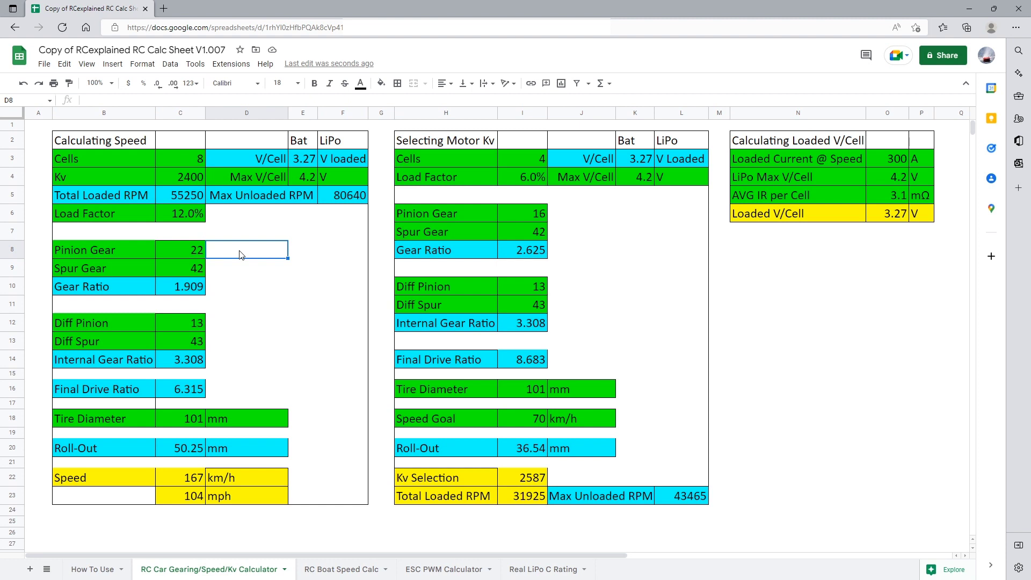
left_click(277, 229)
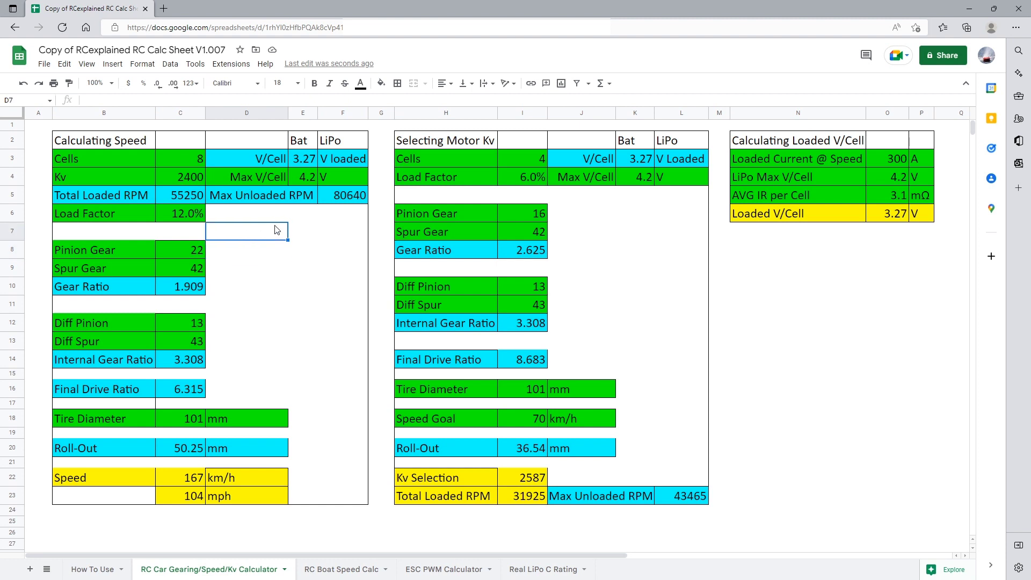
left_click(188, 176)
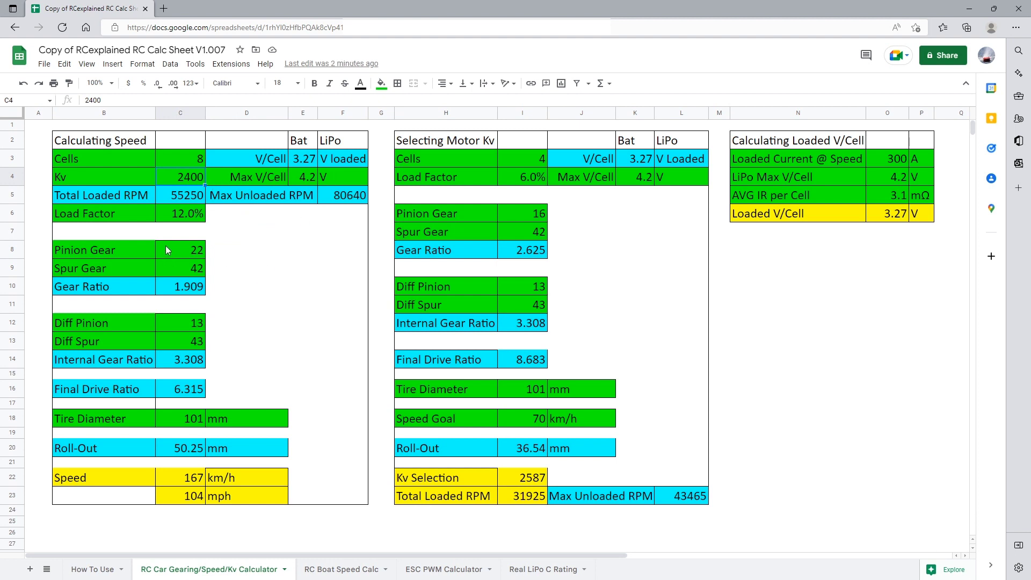
left_click(183, 252)
Set the spur gear to 39 teeth and the pinion to 25 teeth
left_click(181, 270)
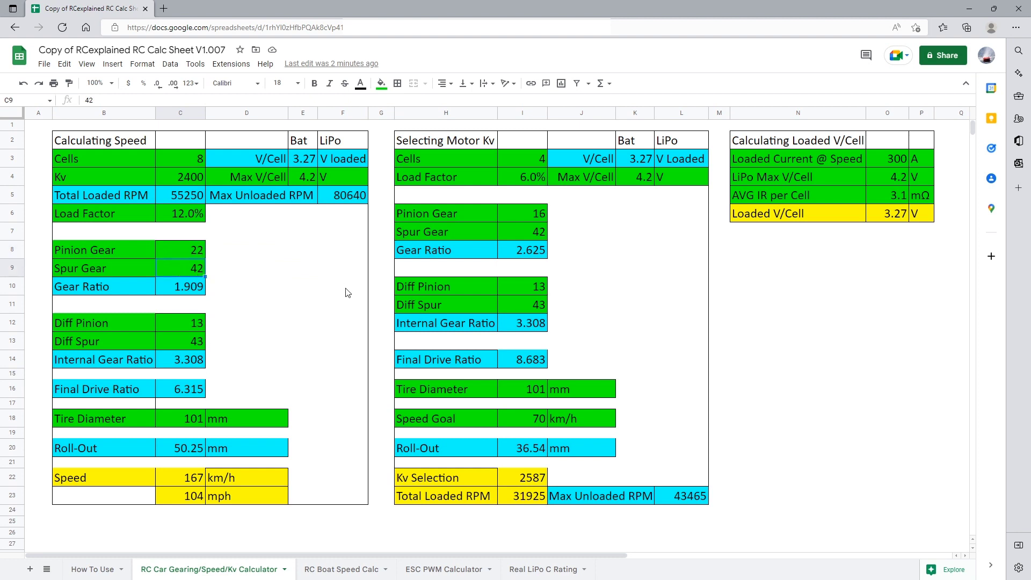
type("39")
key("Up")
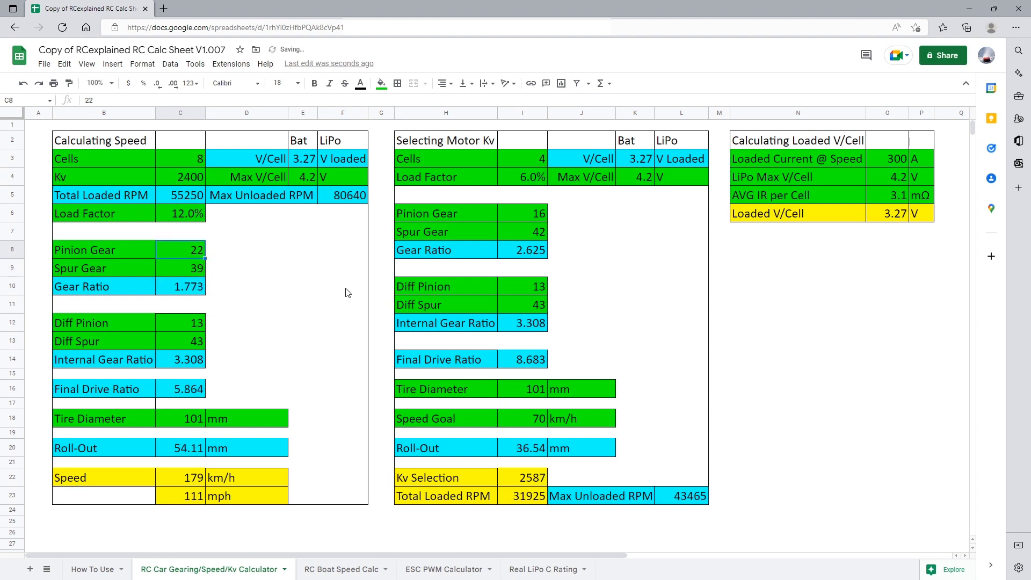
type("25")
key("Return")
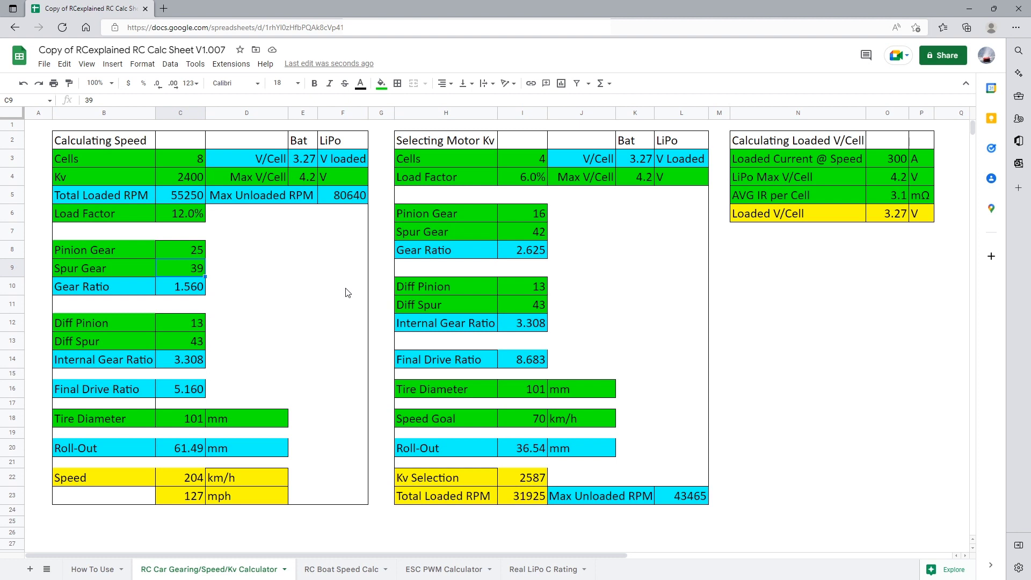
Review the resulting 1.560 gear ratio and 204 km/h speed
left_click(254, 220)
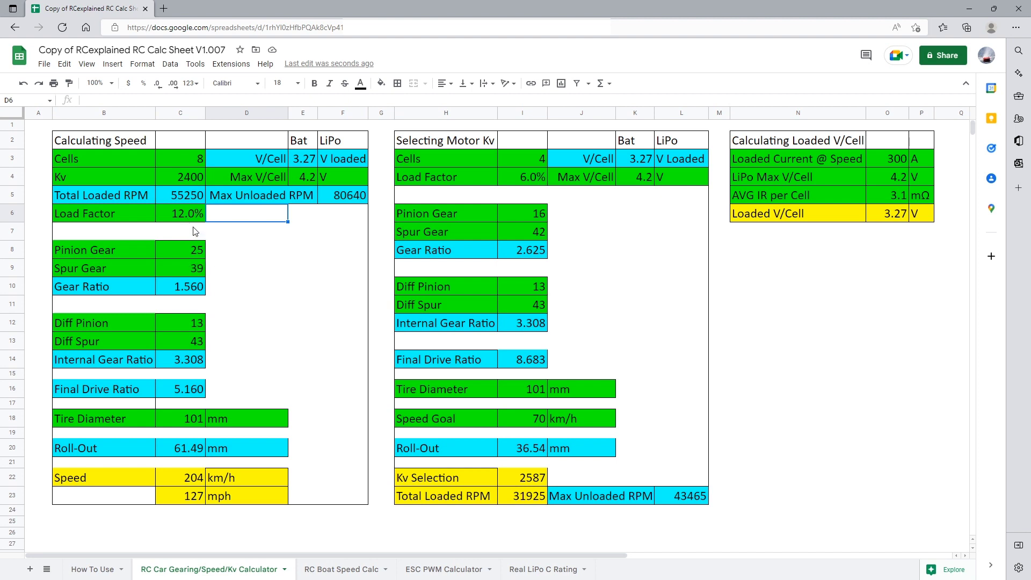
left_click(322, 219)
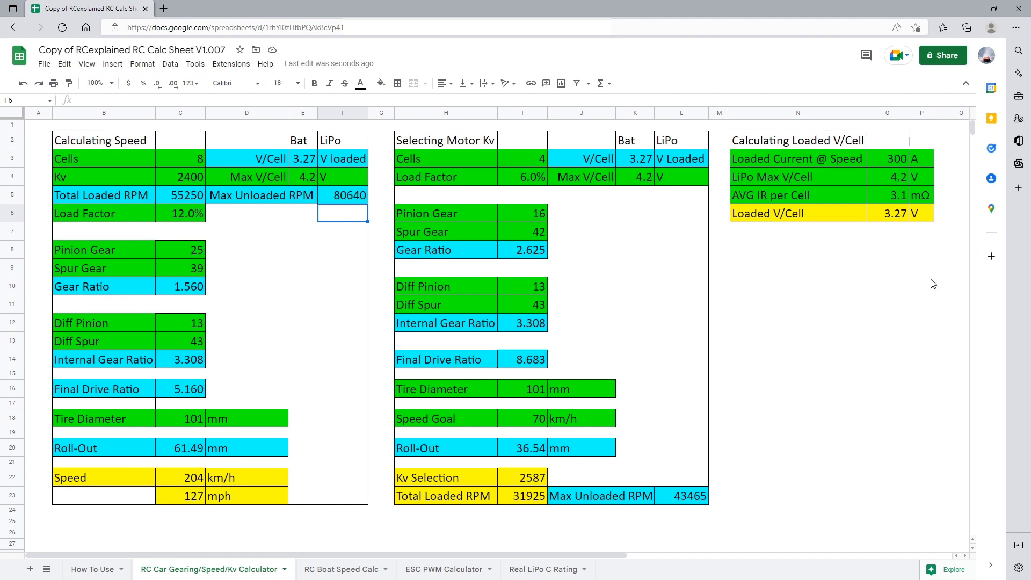
left_click(854, 304)
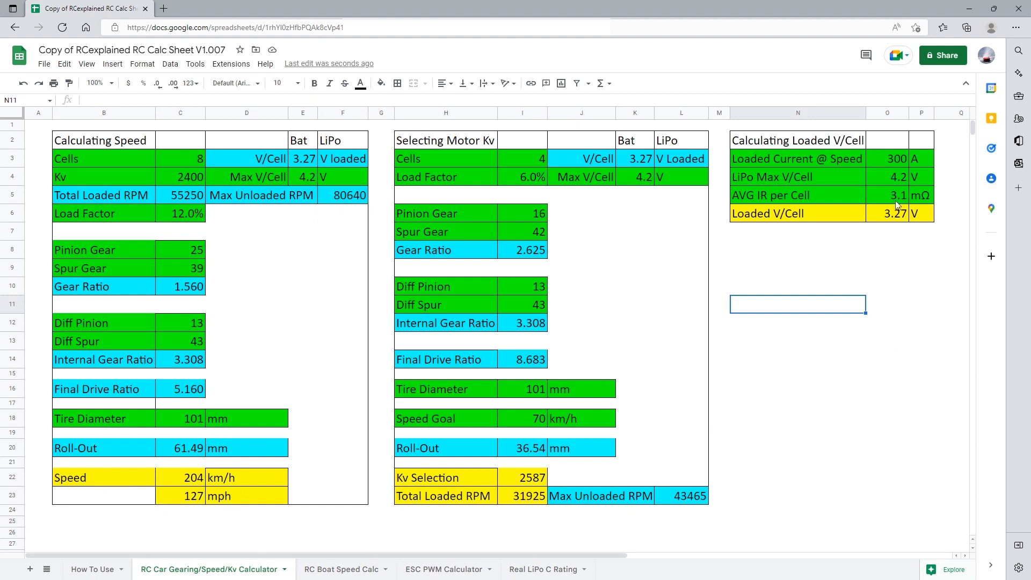
Try loaded current values of 250 A, 350 A, then settle on 400 A
left_click(893, 158)
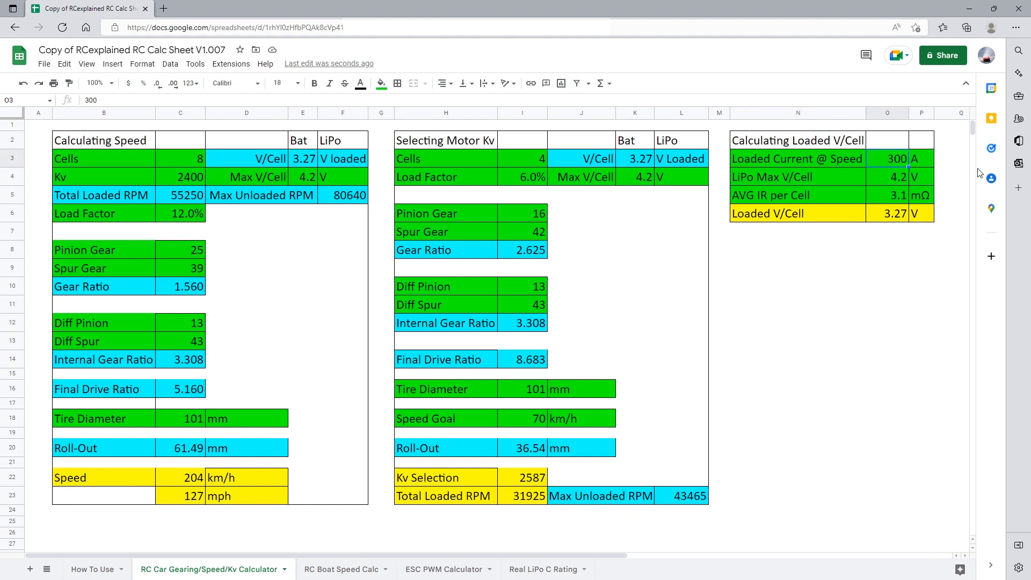
type("250")
key("Return")
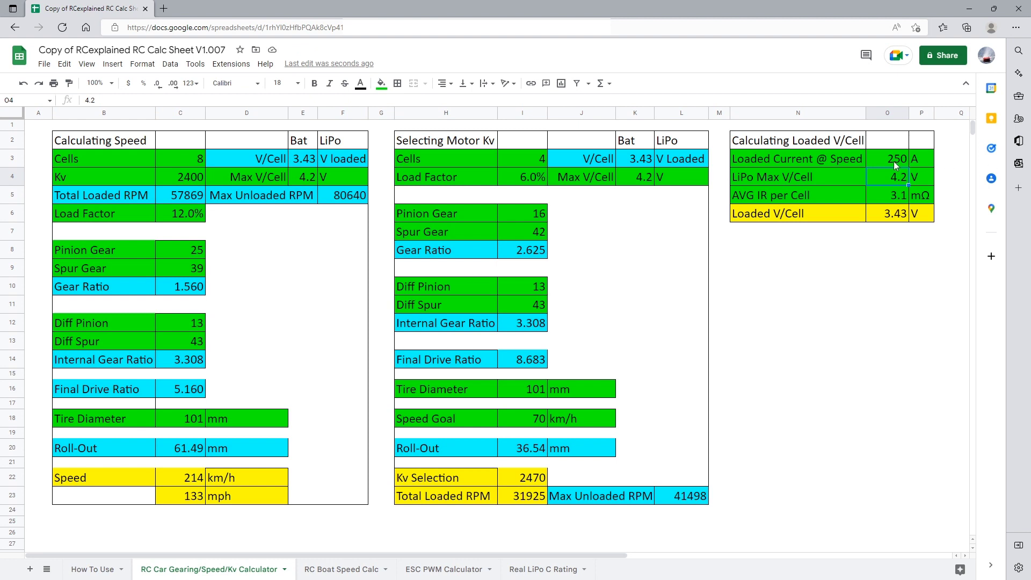
left_click(894, 167)
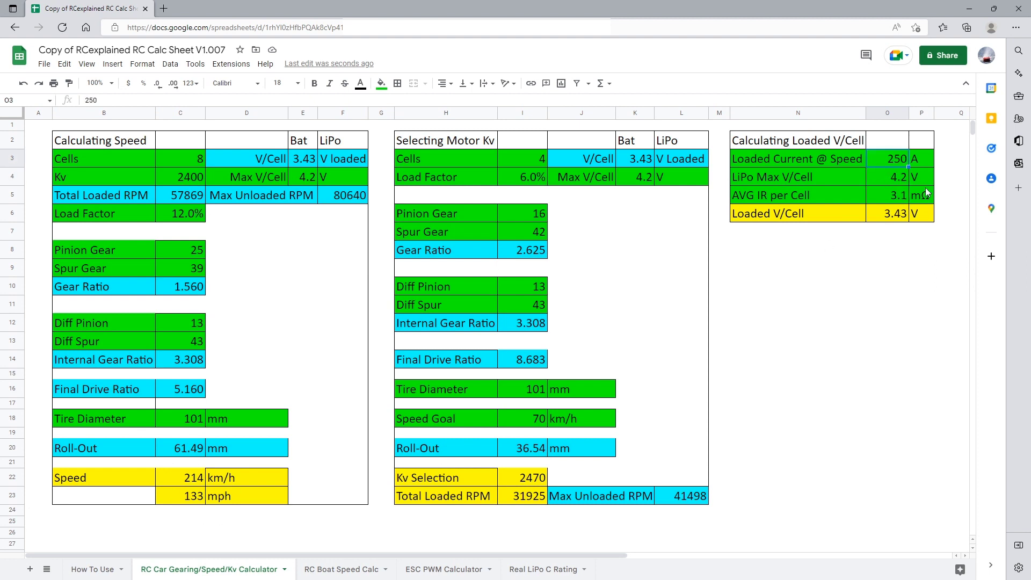
type("350")
key("Return")
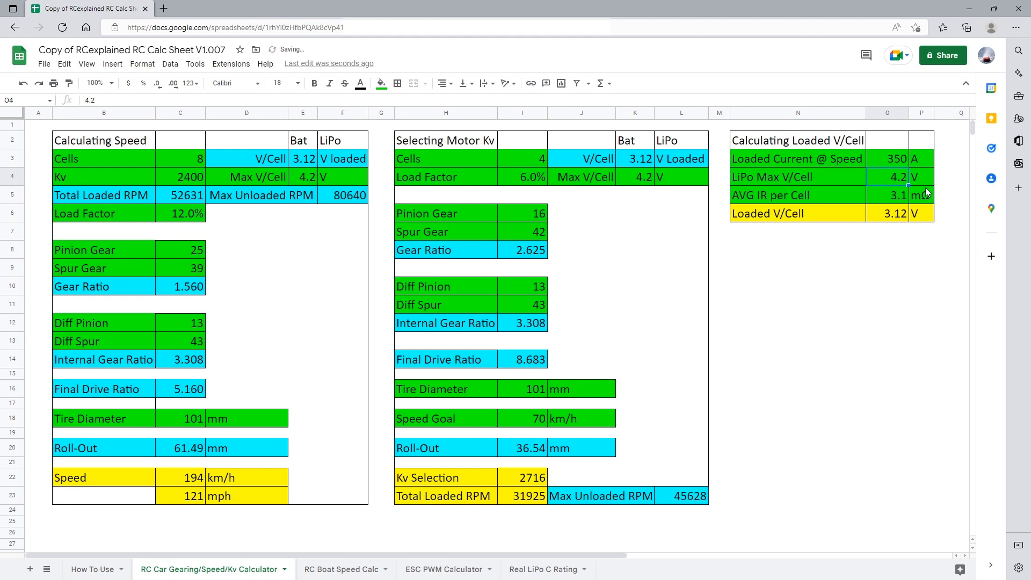
key("Up")
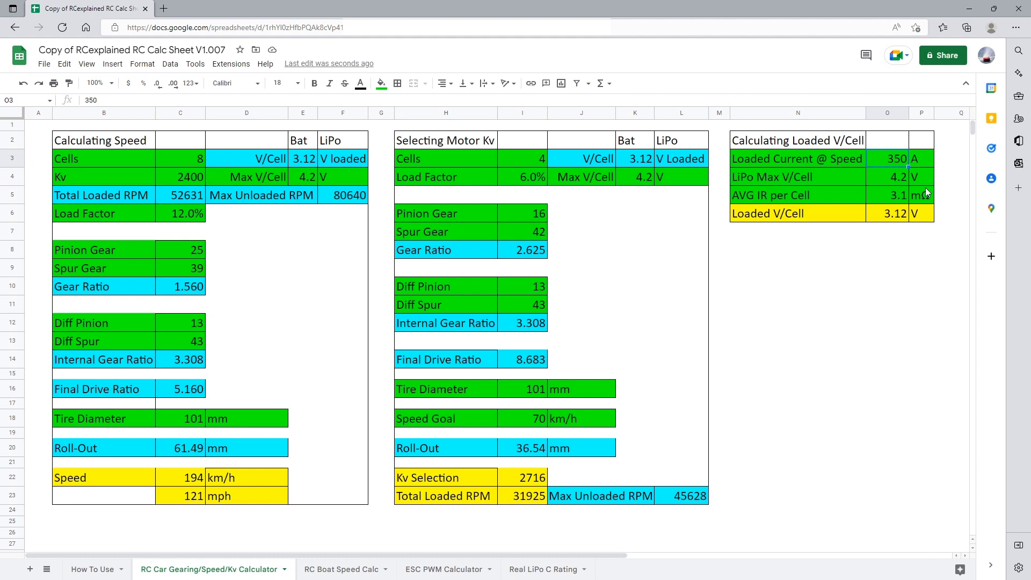
type("400")
key("Return")
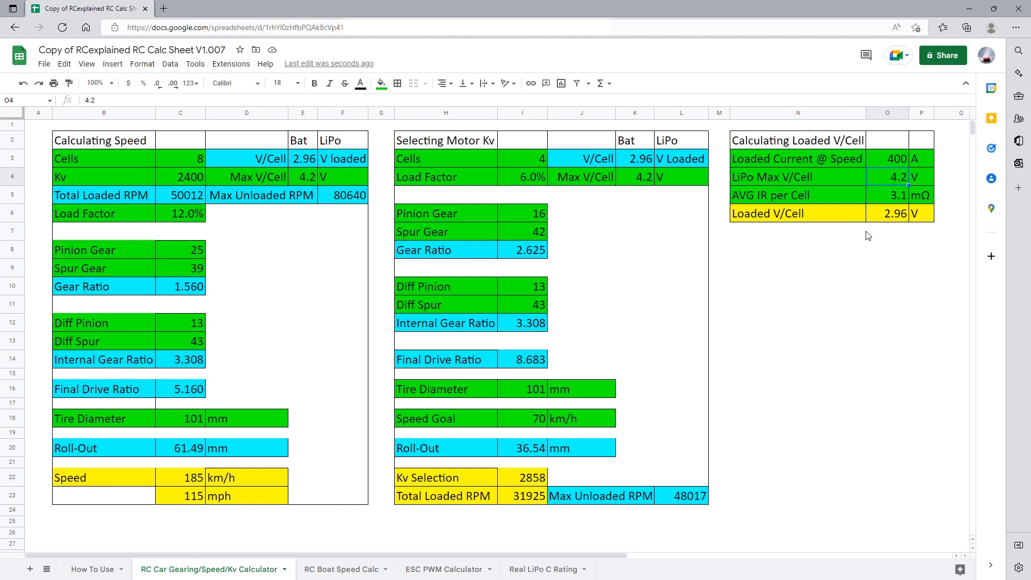
Check the AVG IR per Cell value of 3.1 and the lowered speed
left_click(768, 199)
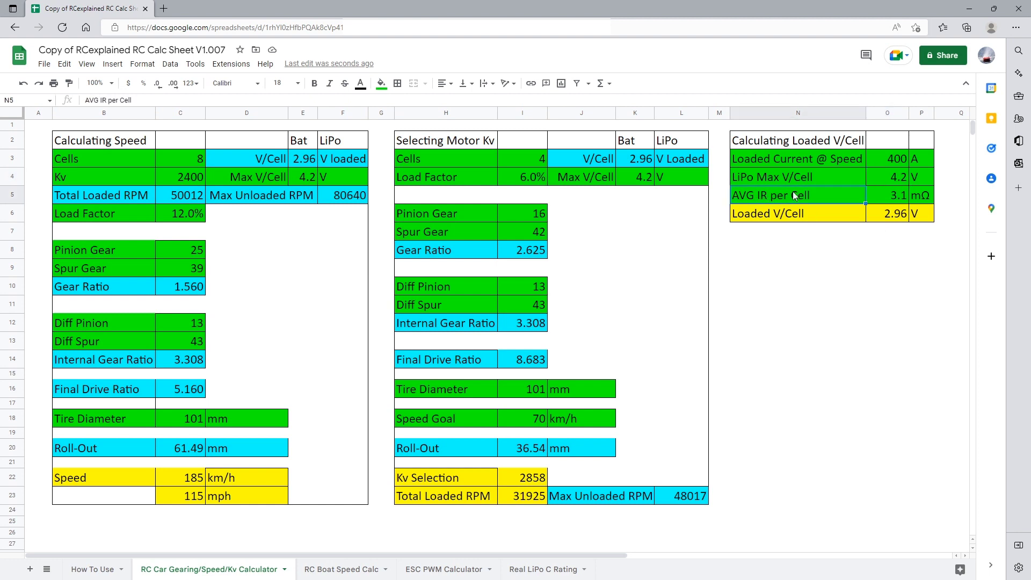
left_click(904, 197)
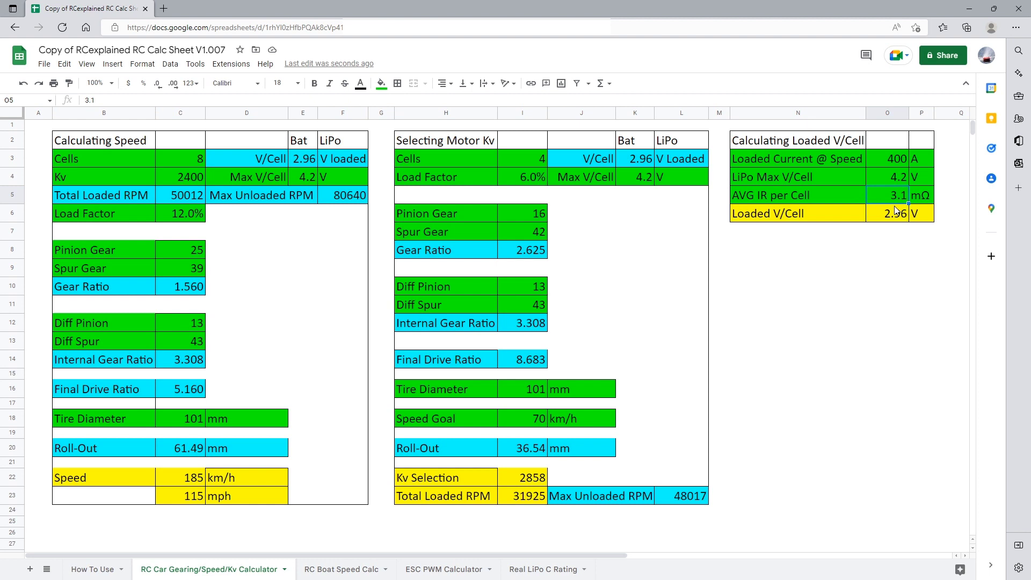
left_click(886, 303)
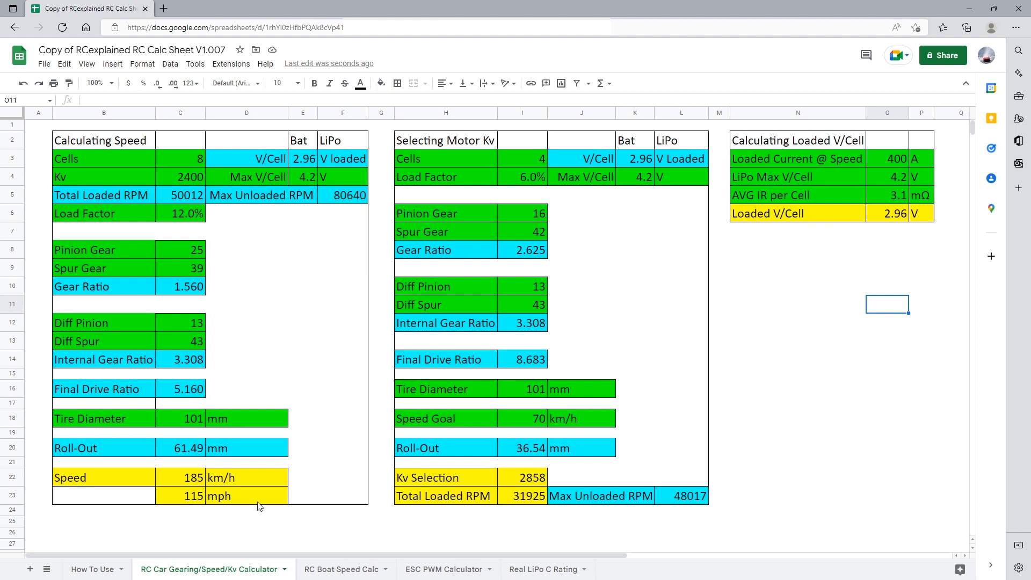
Return loaded current to 350 A, giving 3.12 V per cell and 194 km/h (121 mph)
left_click_drag(167, 466, 265, 495)
left_click(328, 474)
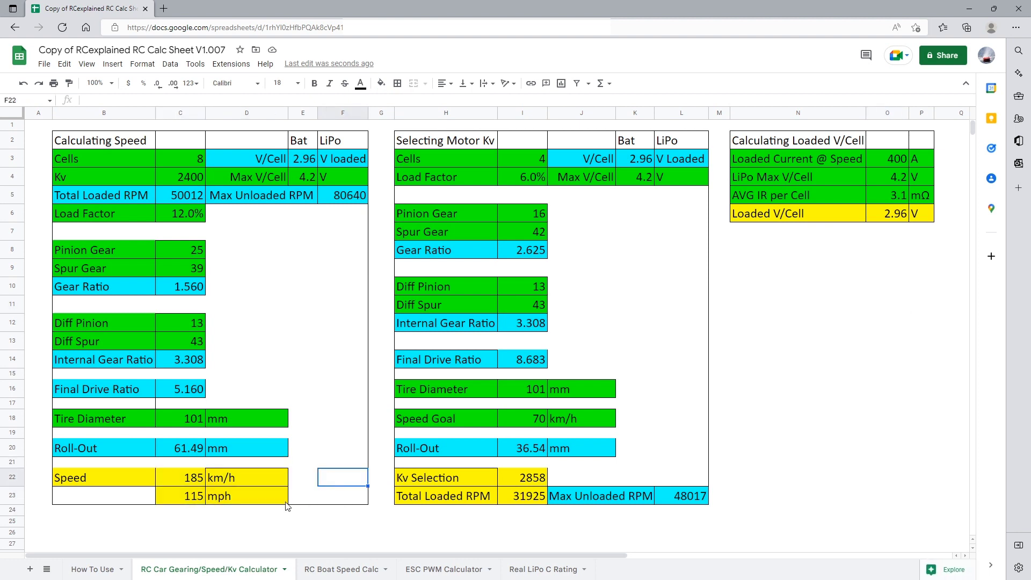
left_click(885, 158)
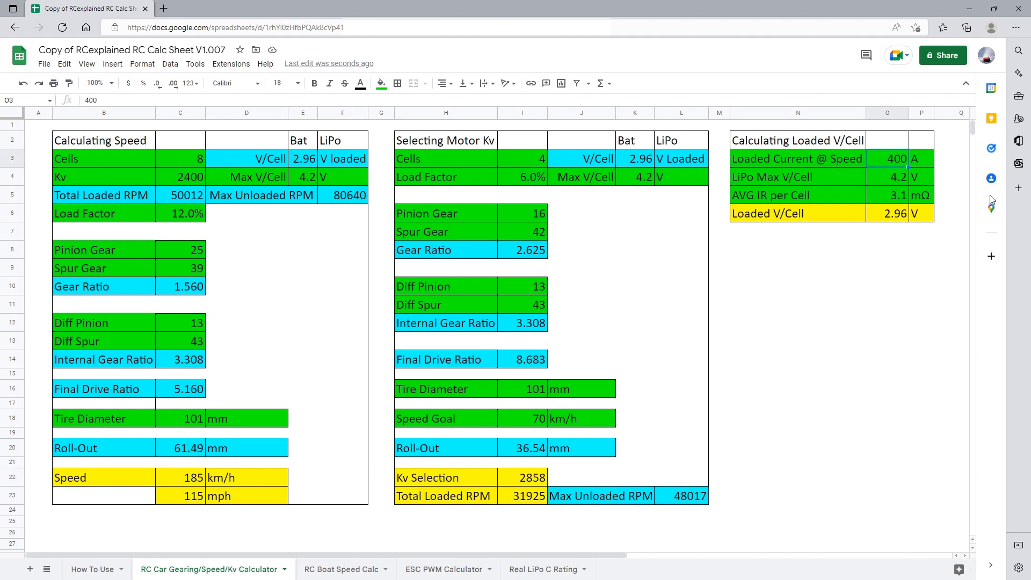
type("350")
key("Return")
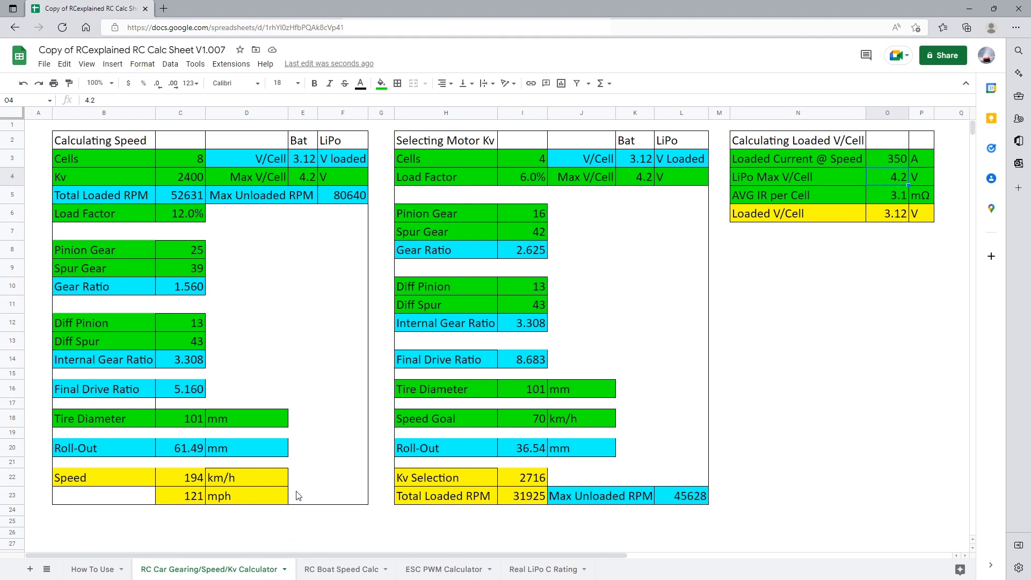
left_click(858, 290)
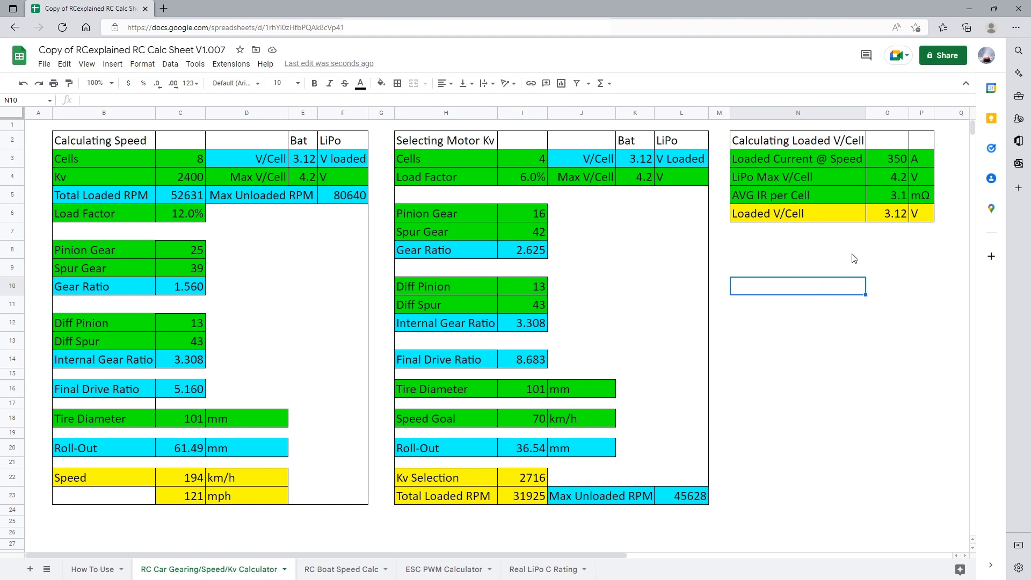
left_click(854, 341)
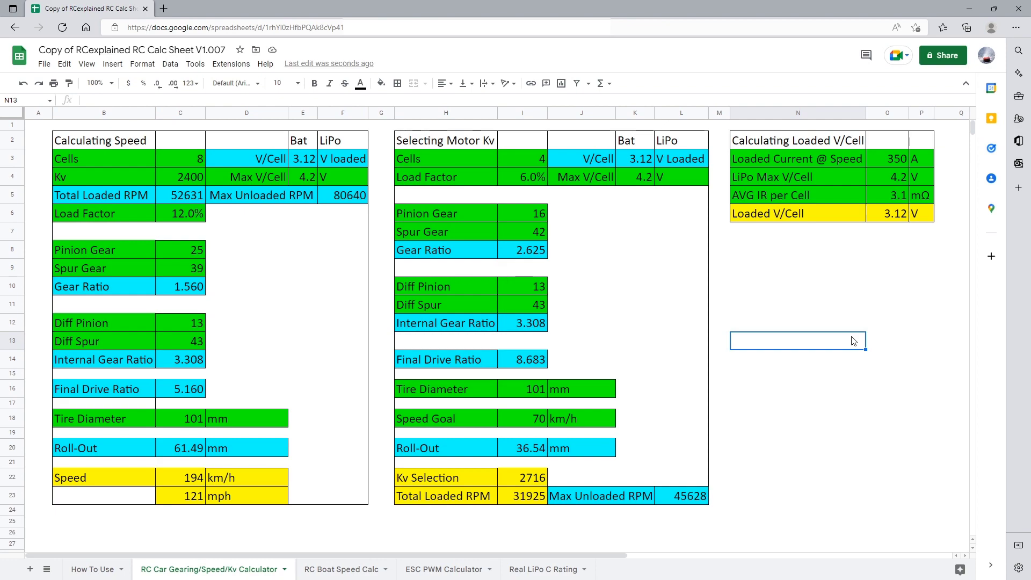